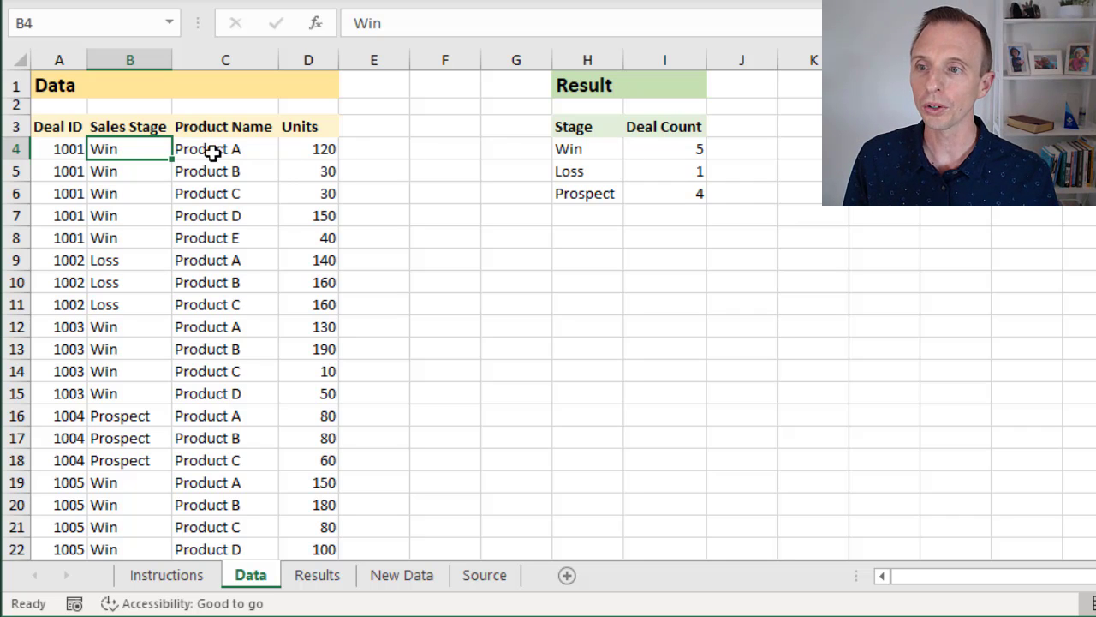
left_click_drag(42, 152, 46, 238)
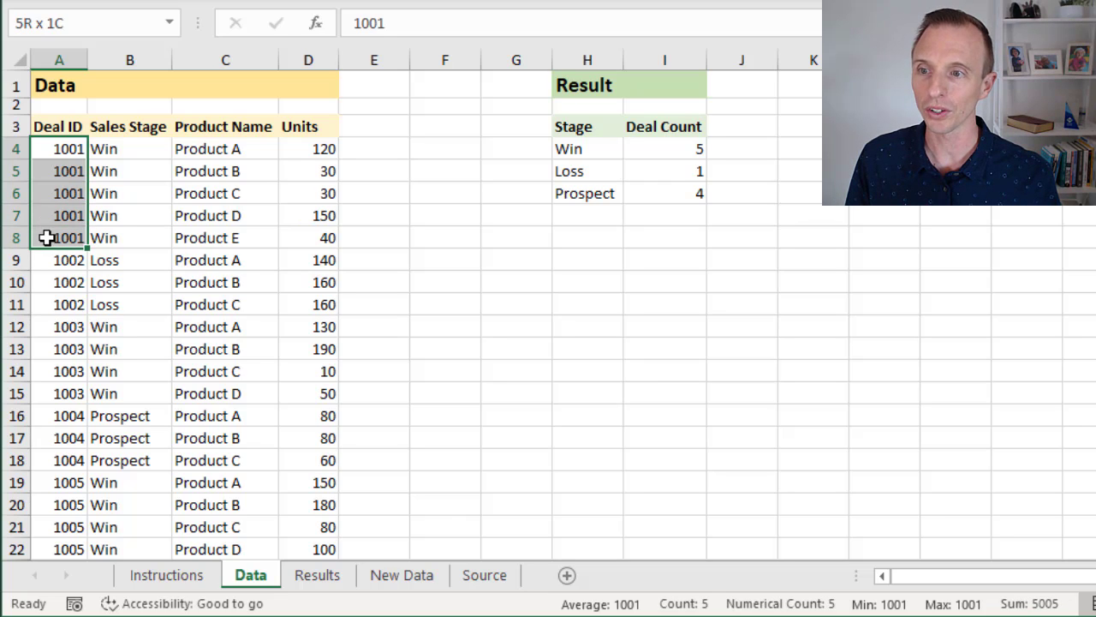
left_click_drag(46, 238, 112, 238)
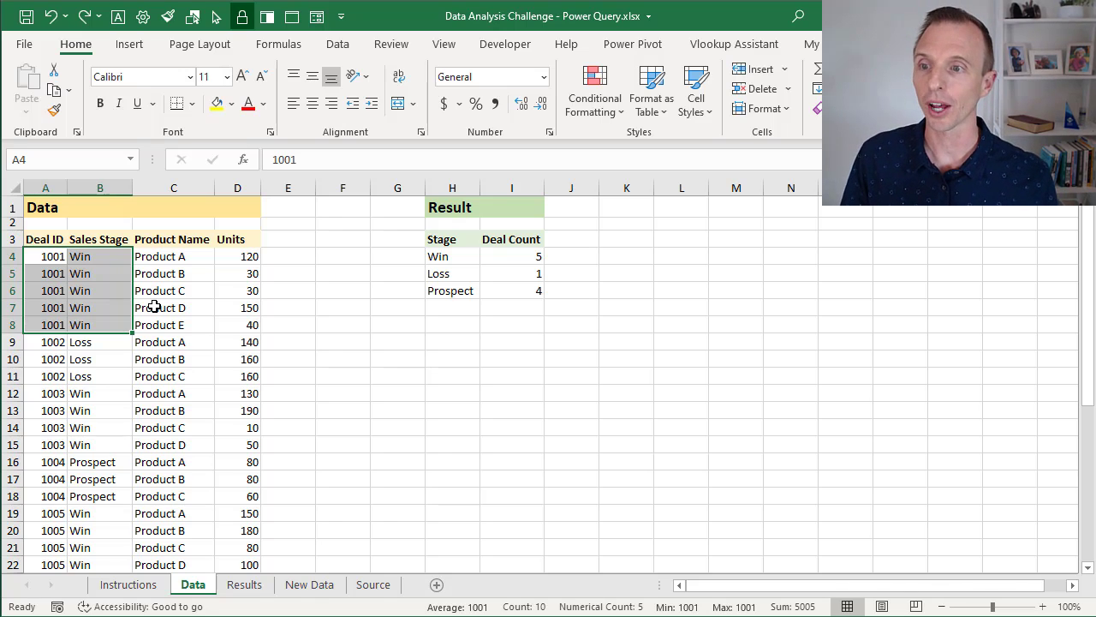
Step: Format the data range A3:D38 as a table with headers, applying an orange Light style and clearing the existing formatting
left_click(114, 257)
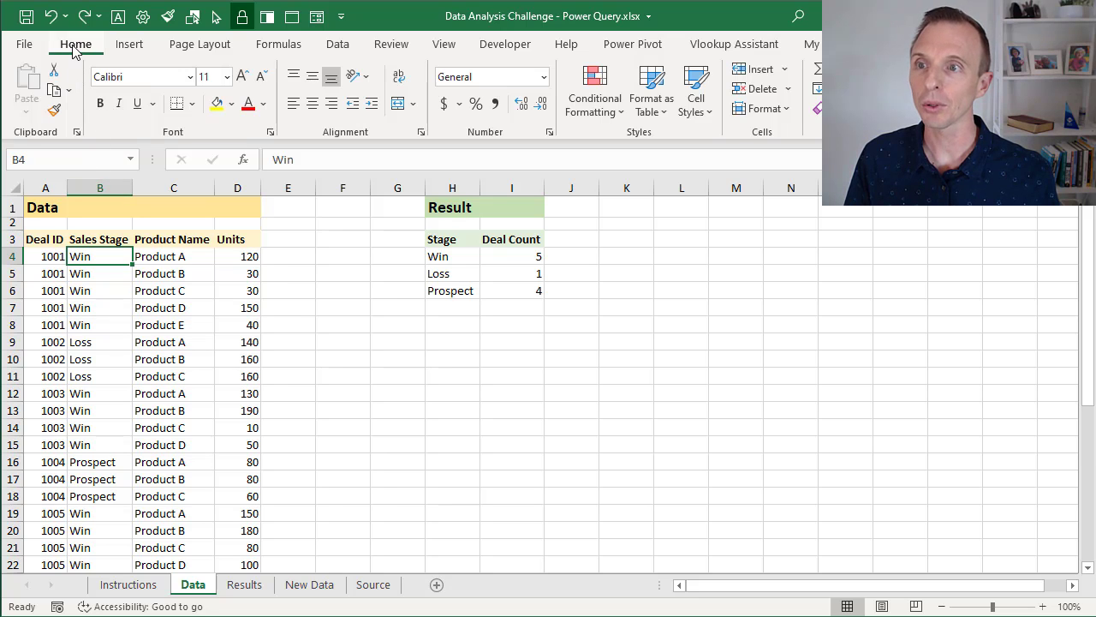
left_click(658, 109)
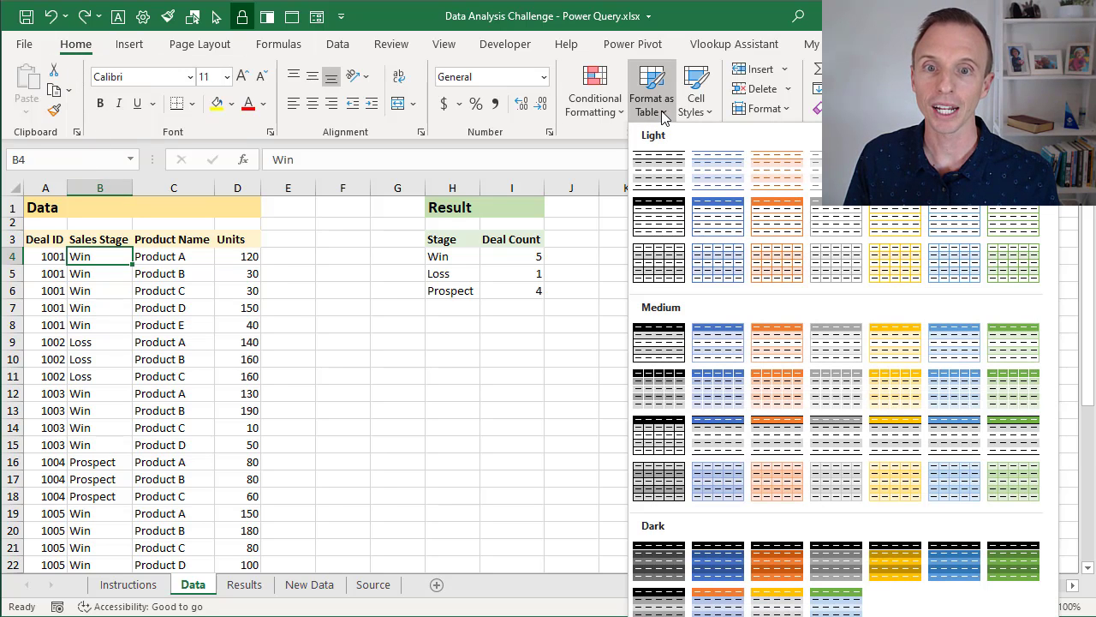
right_click(764, 220)
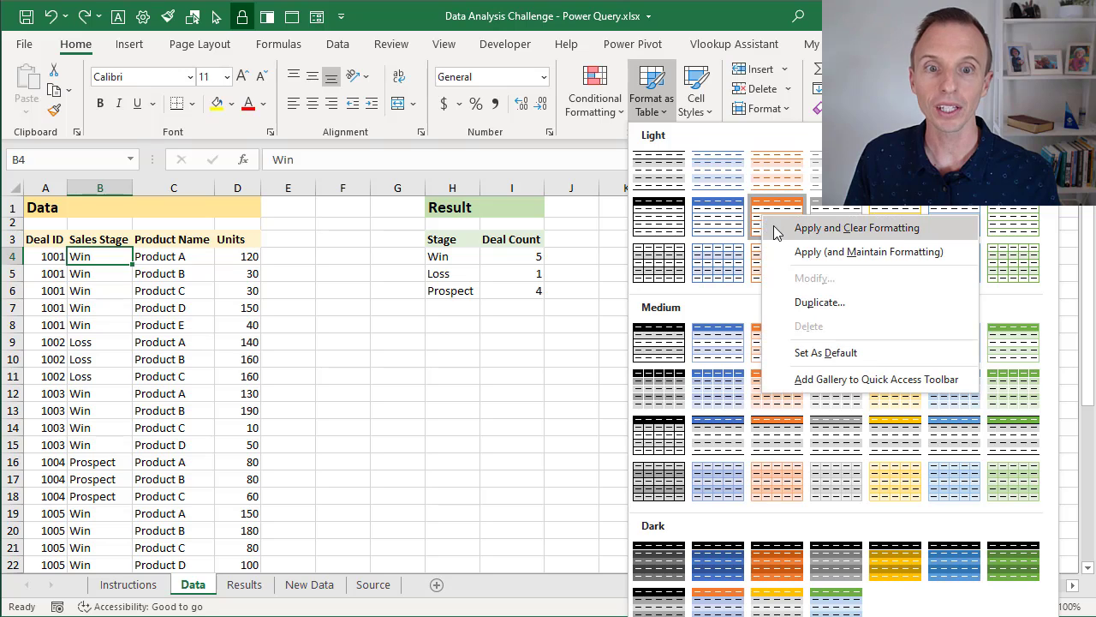
left_click(774, 226)
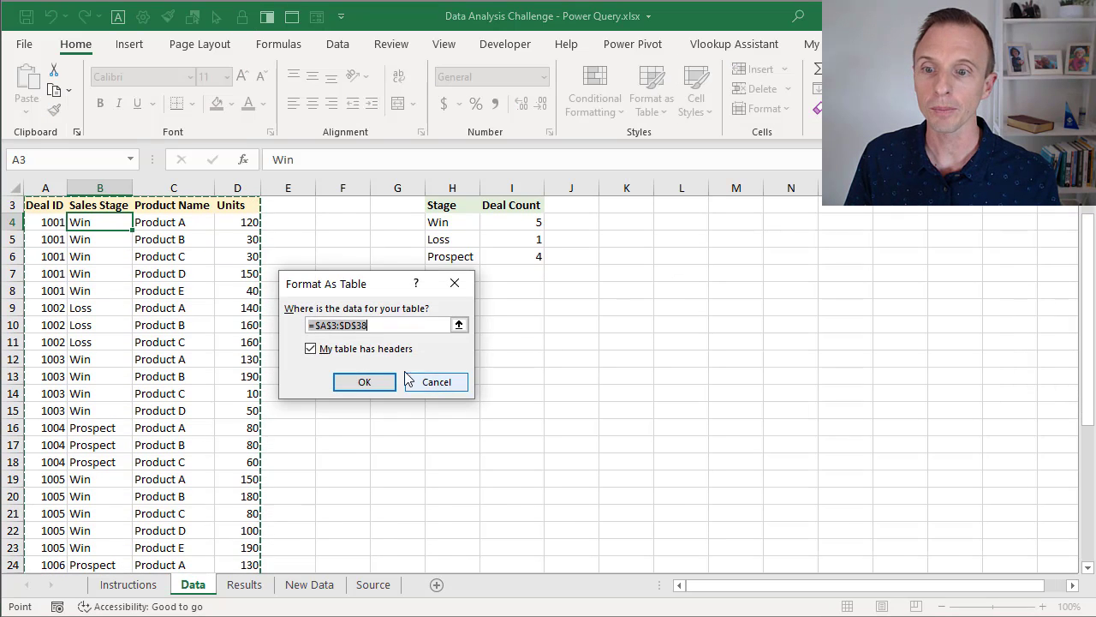
left_click(366, 385)
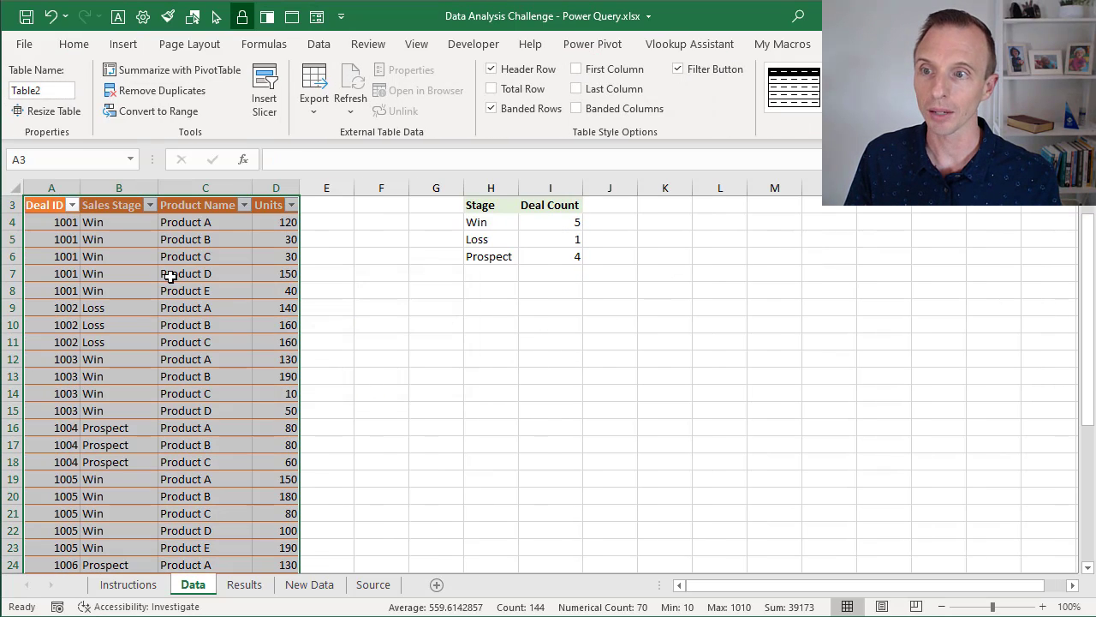
Step: Create a new Power Query query from the orange deals table
left_click(128, 222)
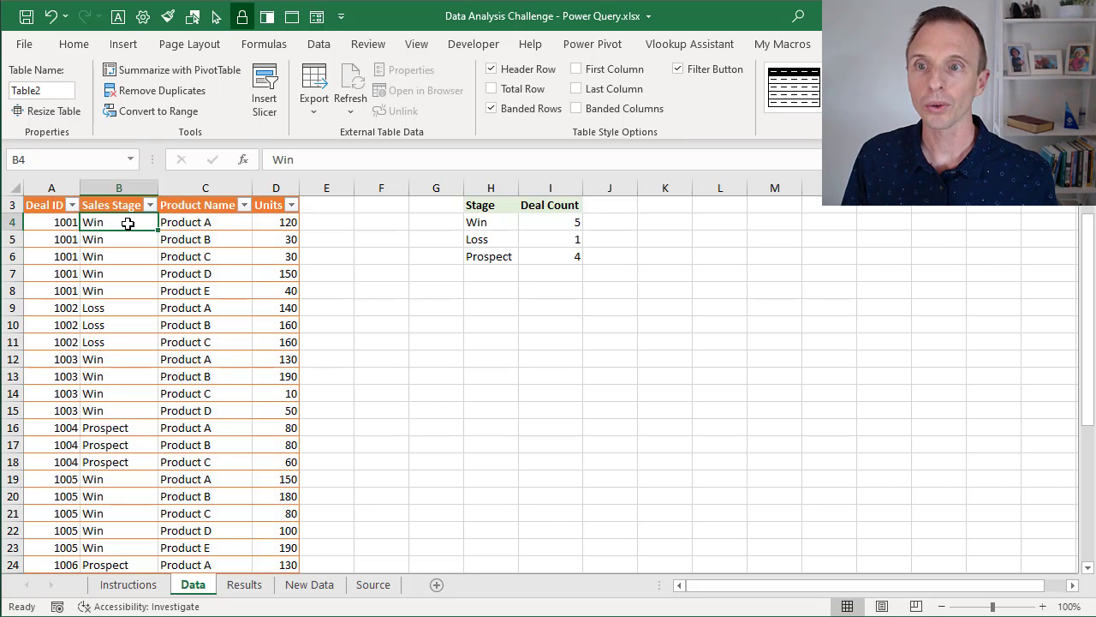
left_click(317, 46)
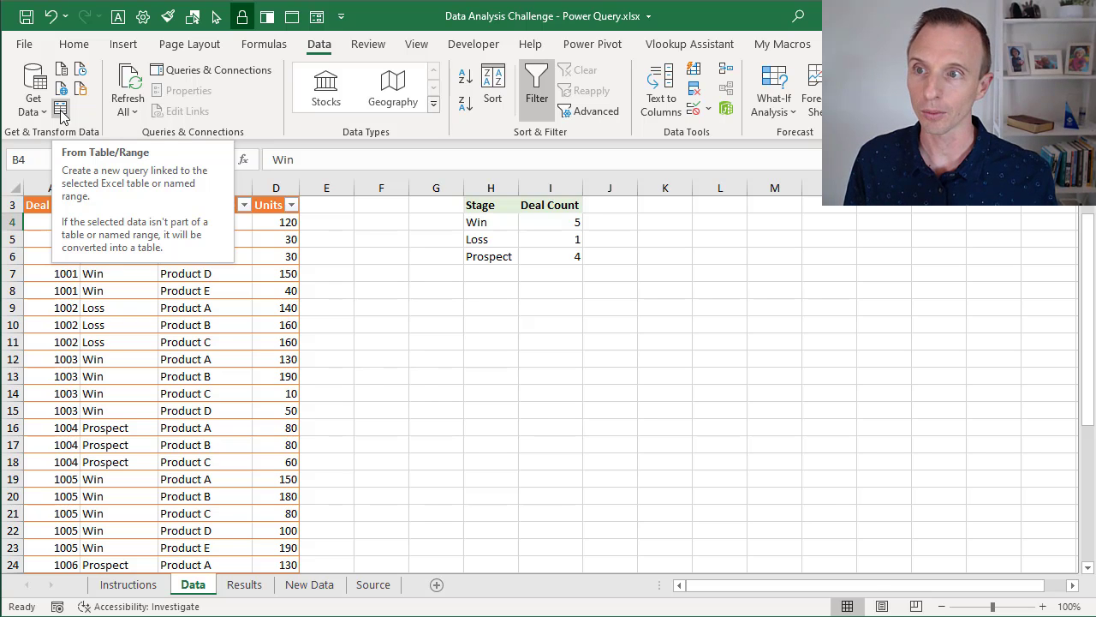
left_click(60, 111)
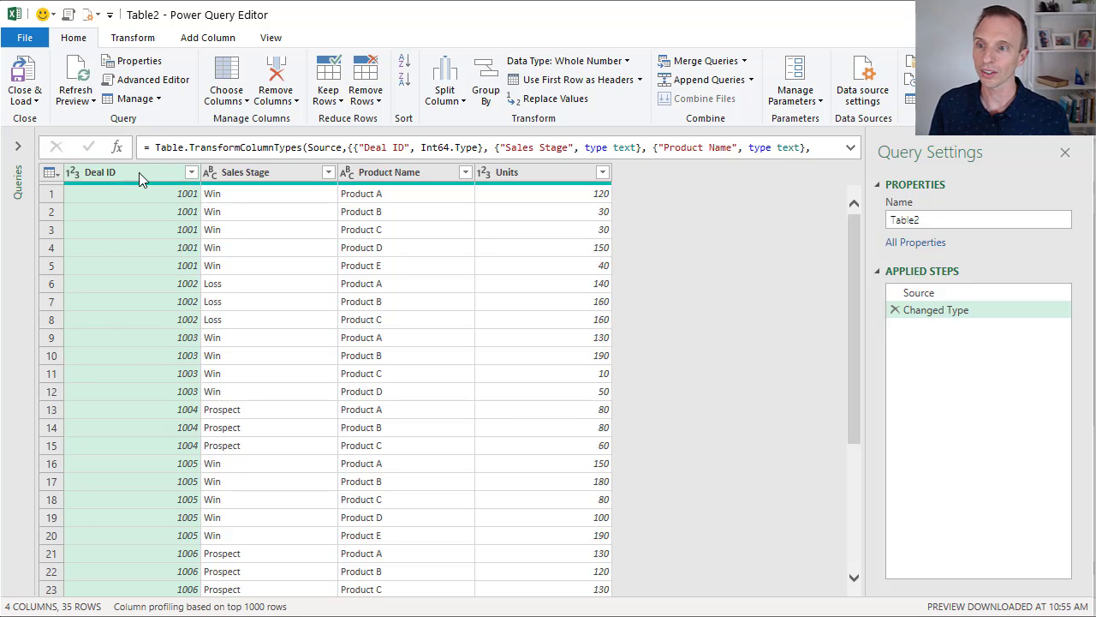
Step: Remove duplicate rows based on the Deal ID and Sales Stage columns together
left_click(287, 175, "ctrl")
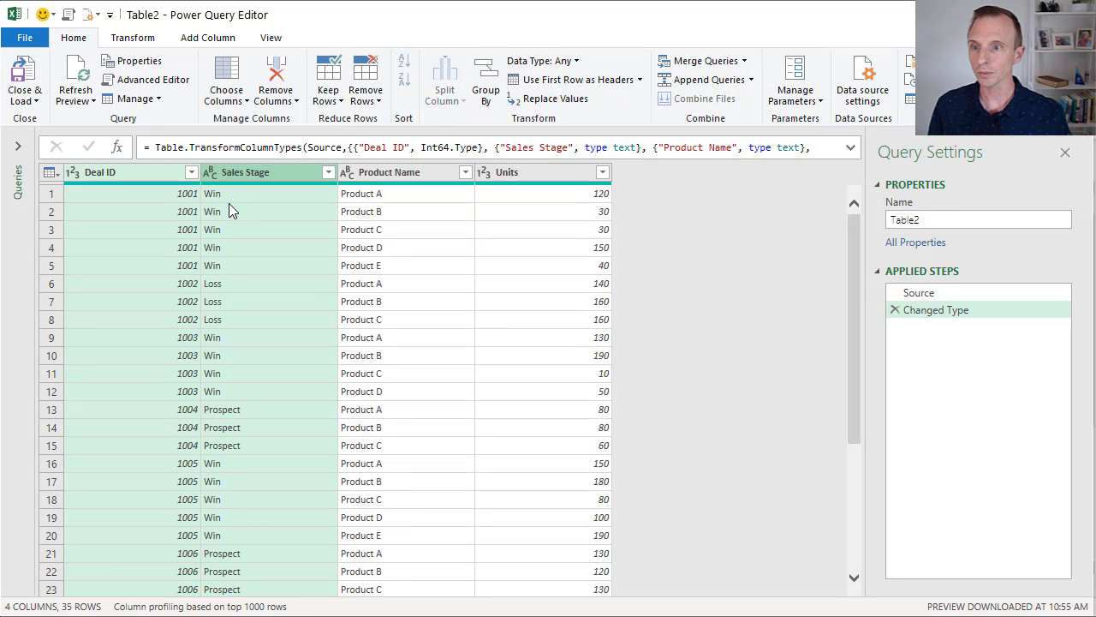
right_click(146, 174)
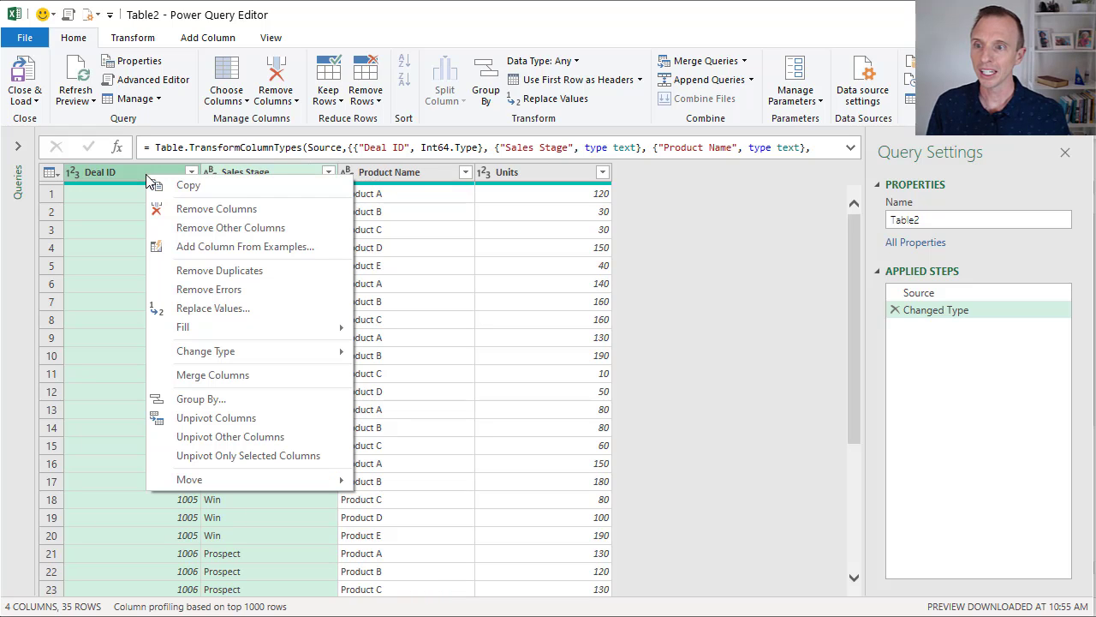
left_click(190, 271)
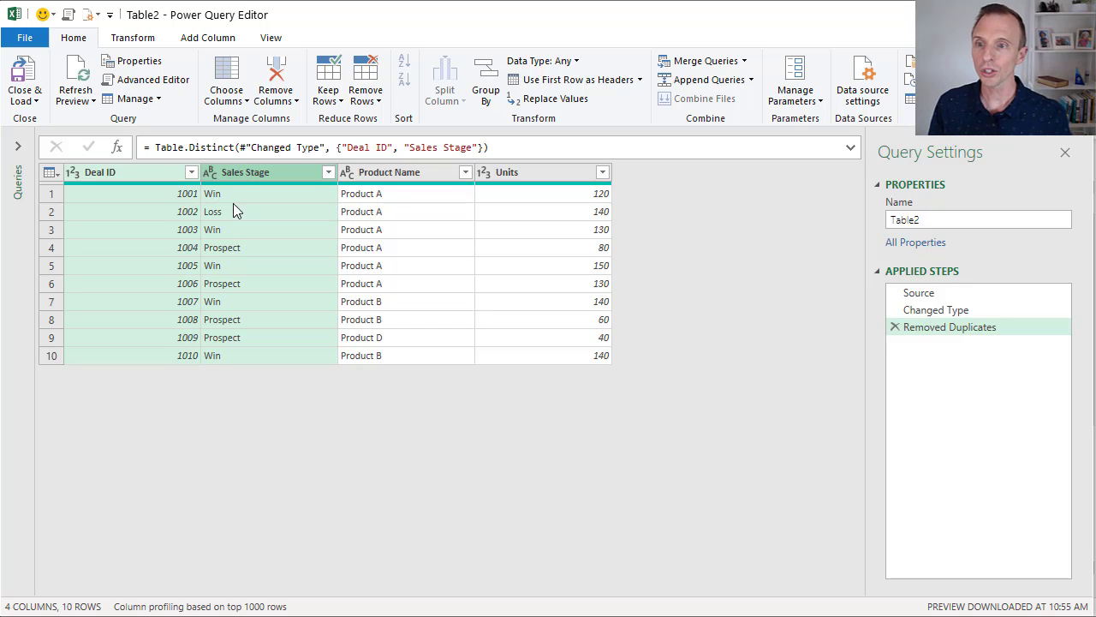
Step: Group the query by Sales Stage with a Count Rows column named Count, and load the result to a new worksheet
left_click(236, 174)
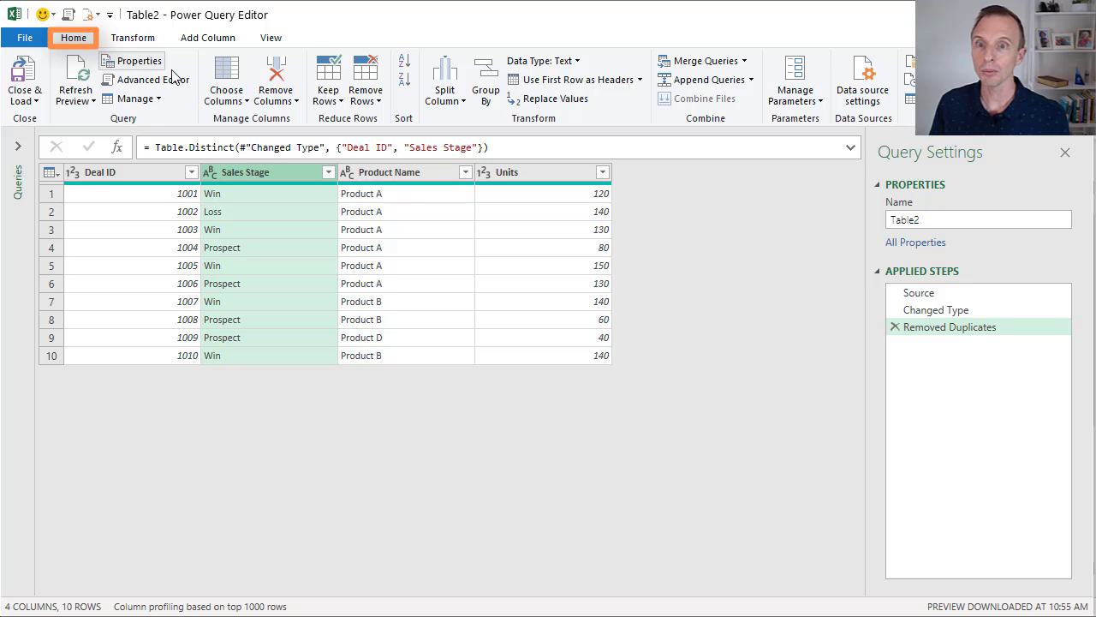
left_click(484, 93)
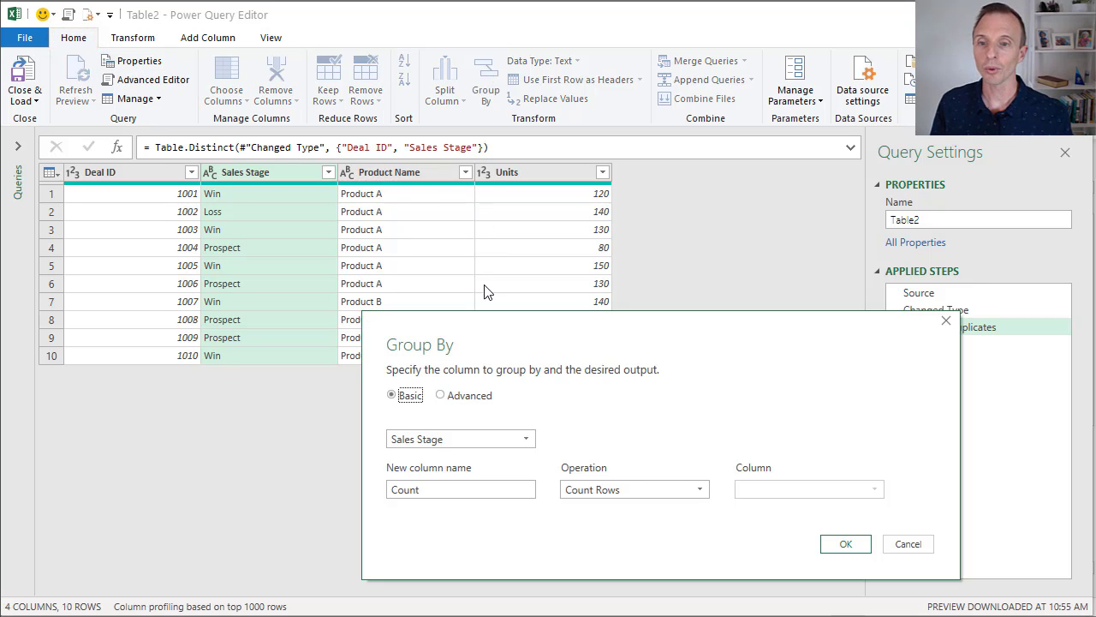
left_click_drag(497, 344, 364, 150)
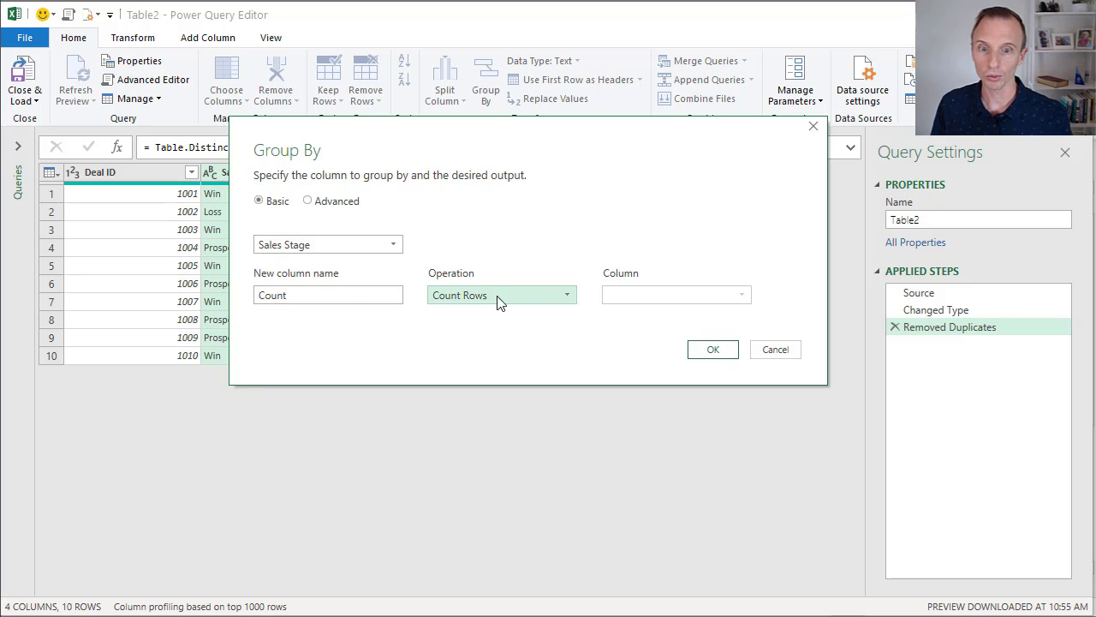
left_click(710, 353)
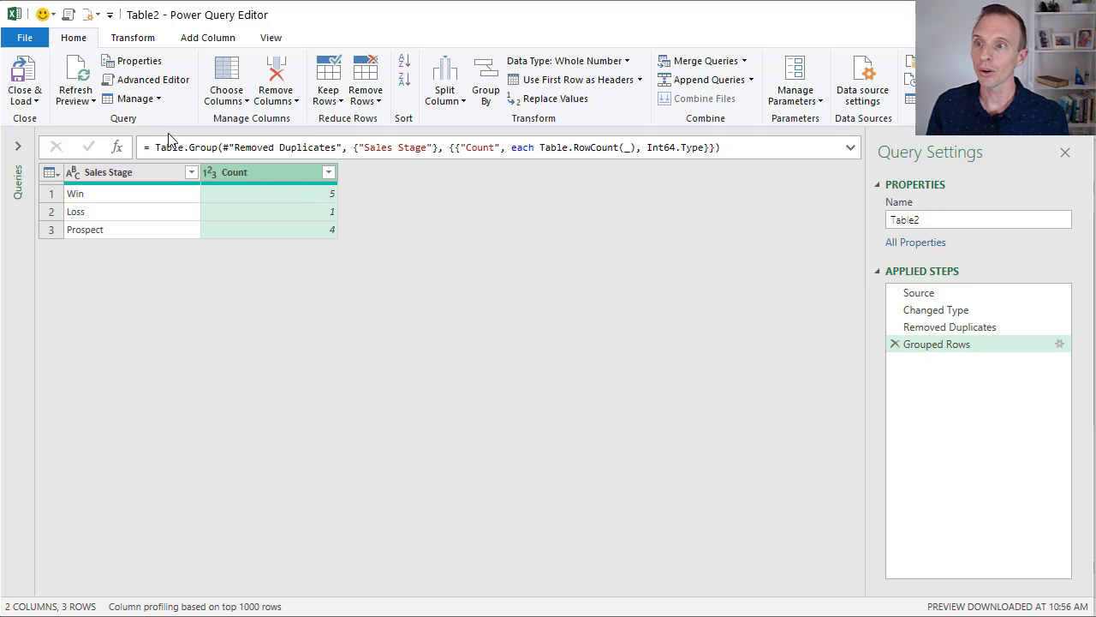
left_click(28, 76)
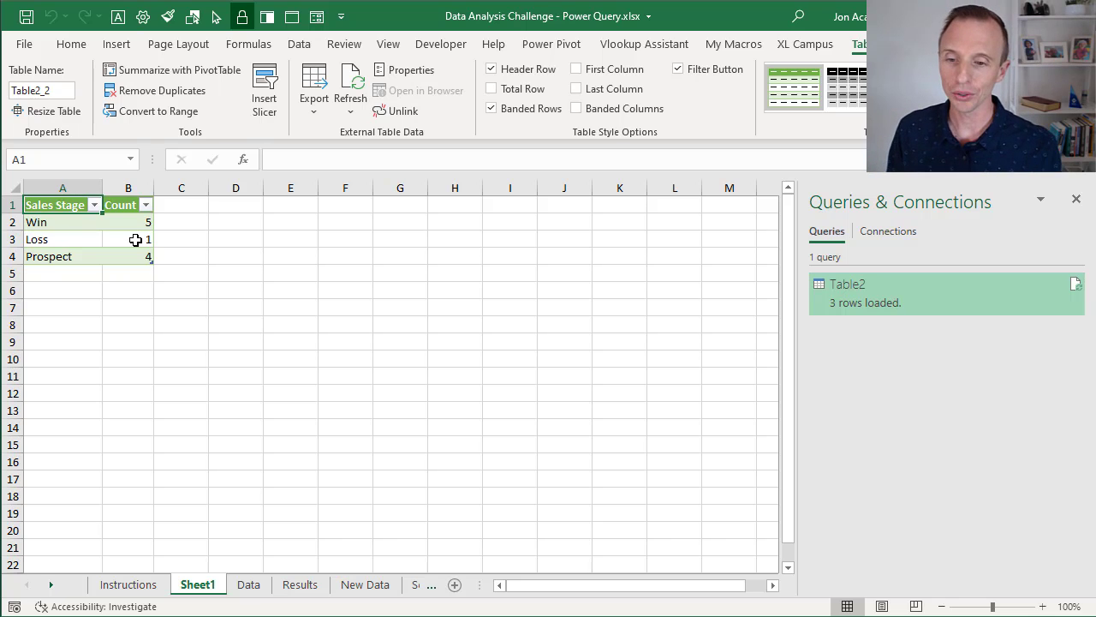
Step: Copy the deal rows A2:D13 from the New Data sheet and append them below the Data sheet's table, starting at A39
left_click(351, 588)
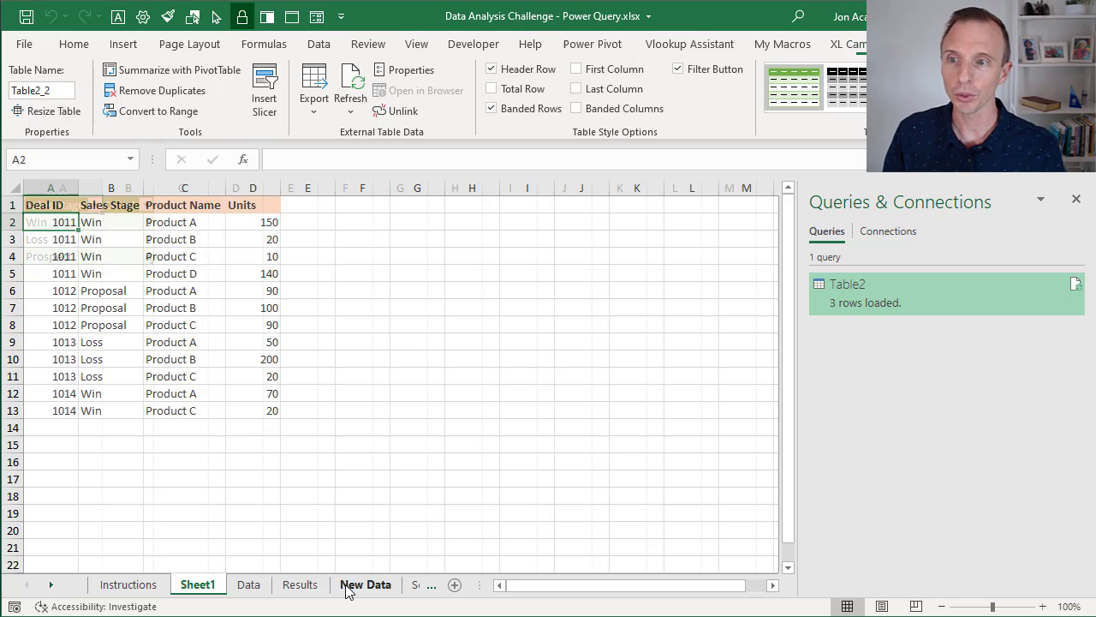
left_click_drag(64, 223, 244, 402)
key("ctrl+c")
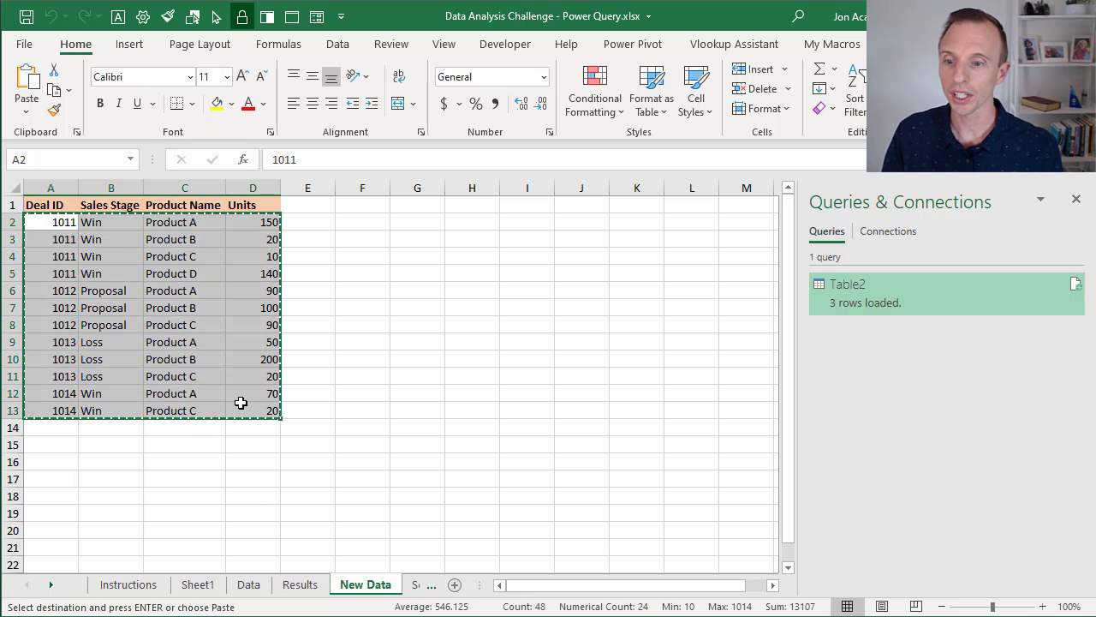
left_click(248, 584)
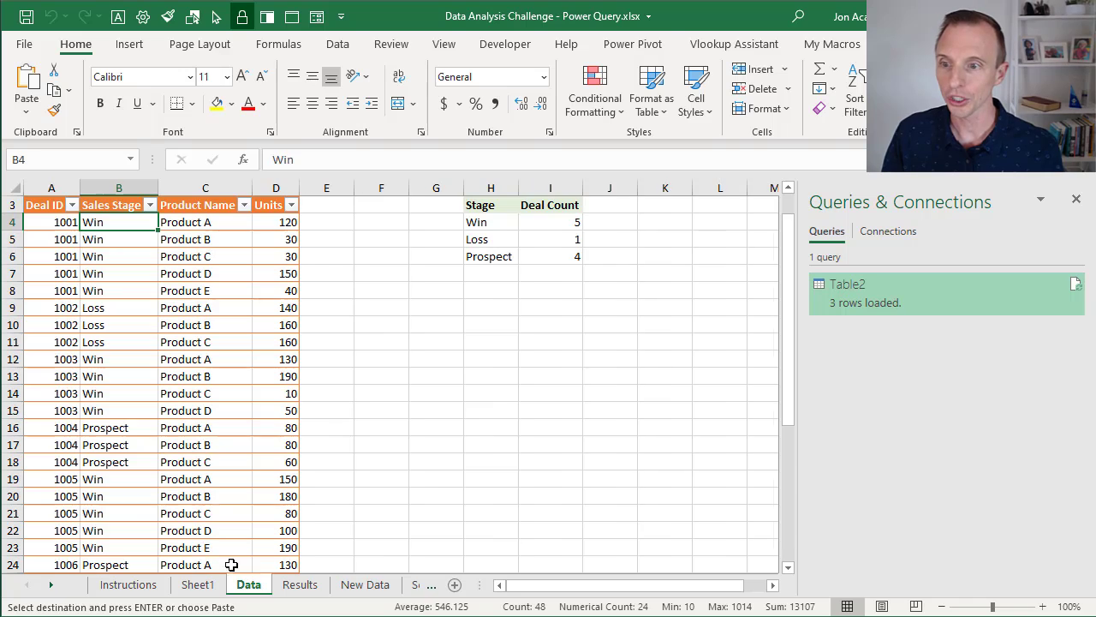
left_click(67, 380)
key("ctrl+Down")
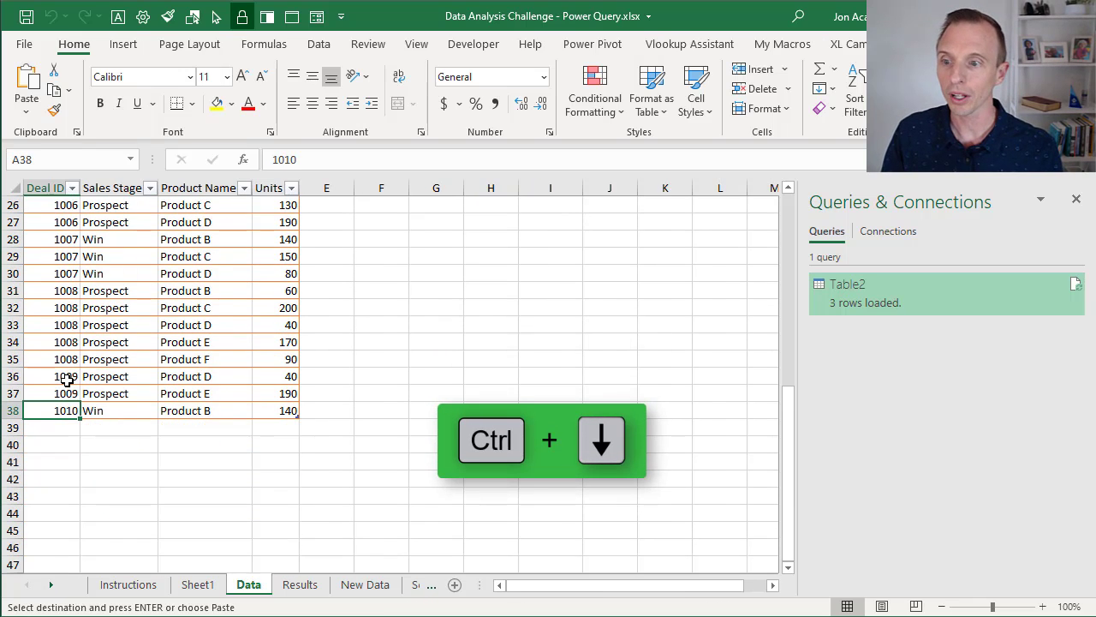
left_click(60, 428)
key("ctrl+v")
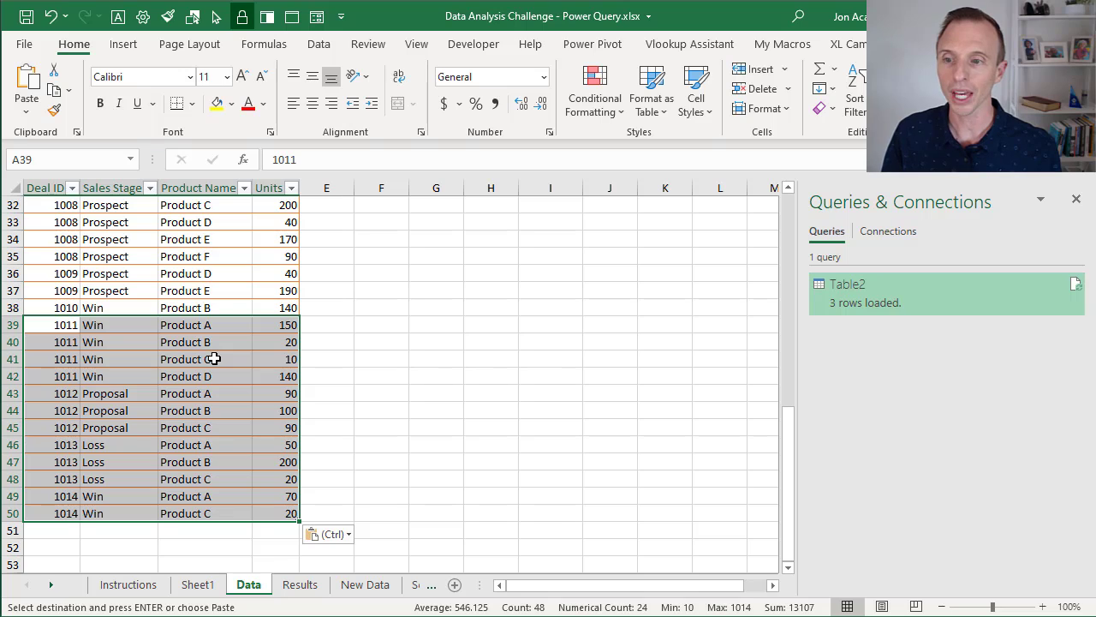
Step: Refresh the query's output table on Sheet1 and select its Proposal stage cell
left_click(198, 585)
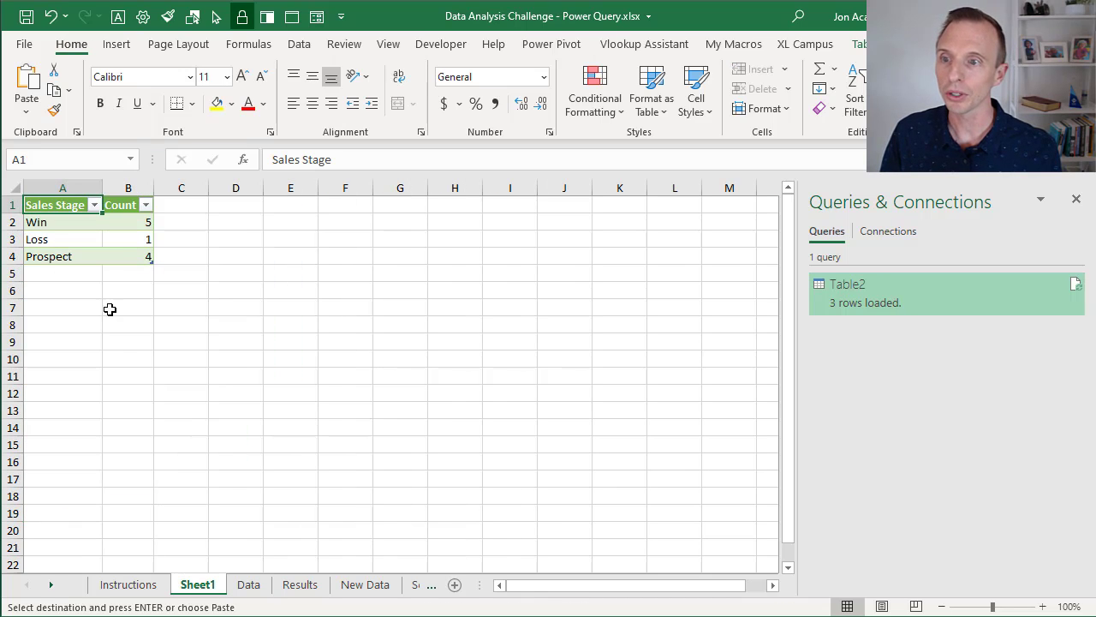
right_click(124, 222)
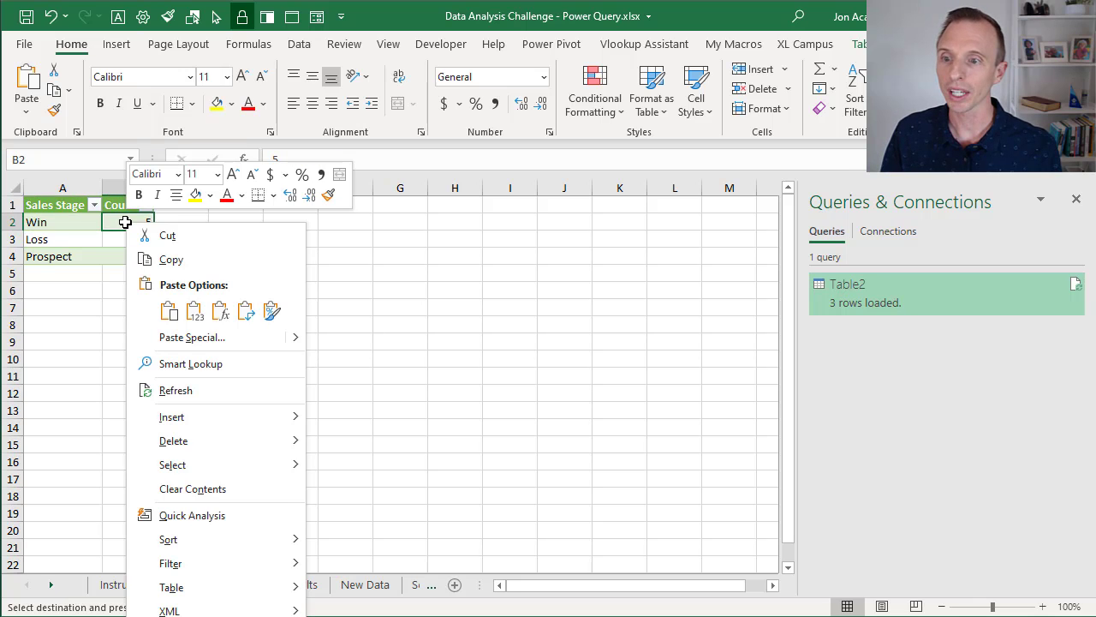
left_click(195, 392)
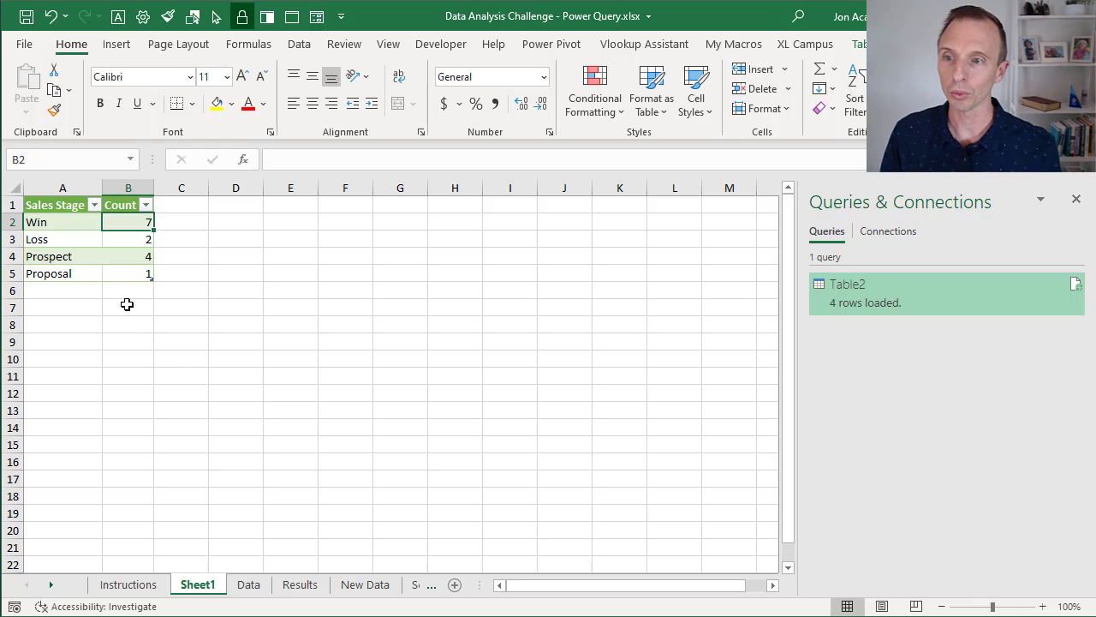
left_click(89, 275)
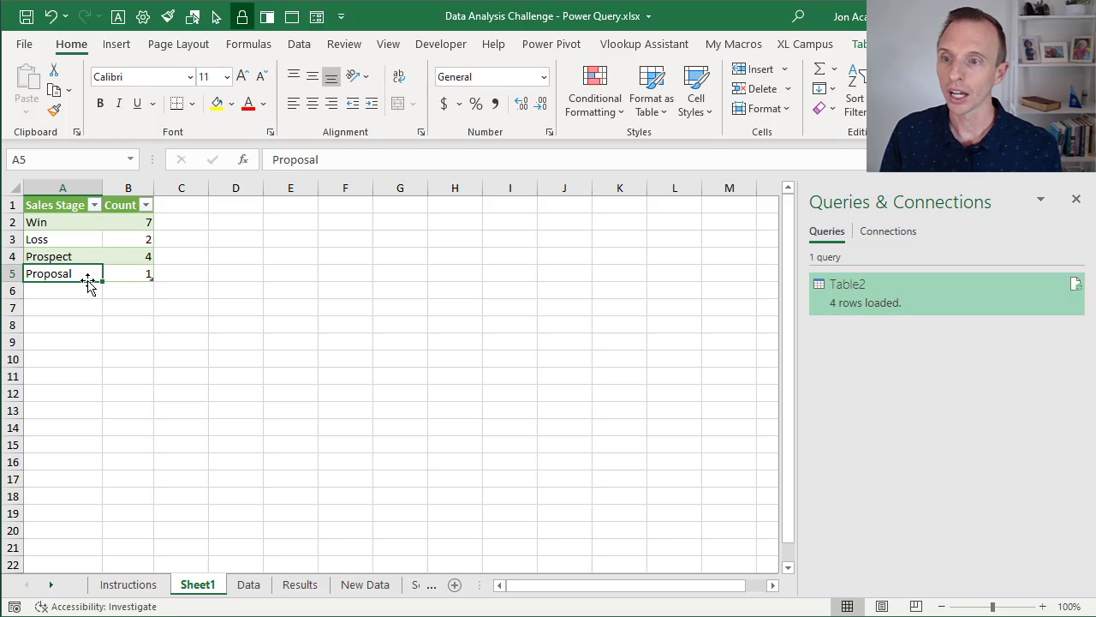
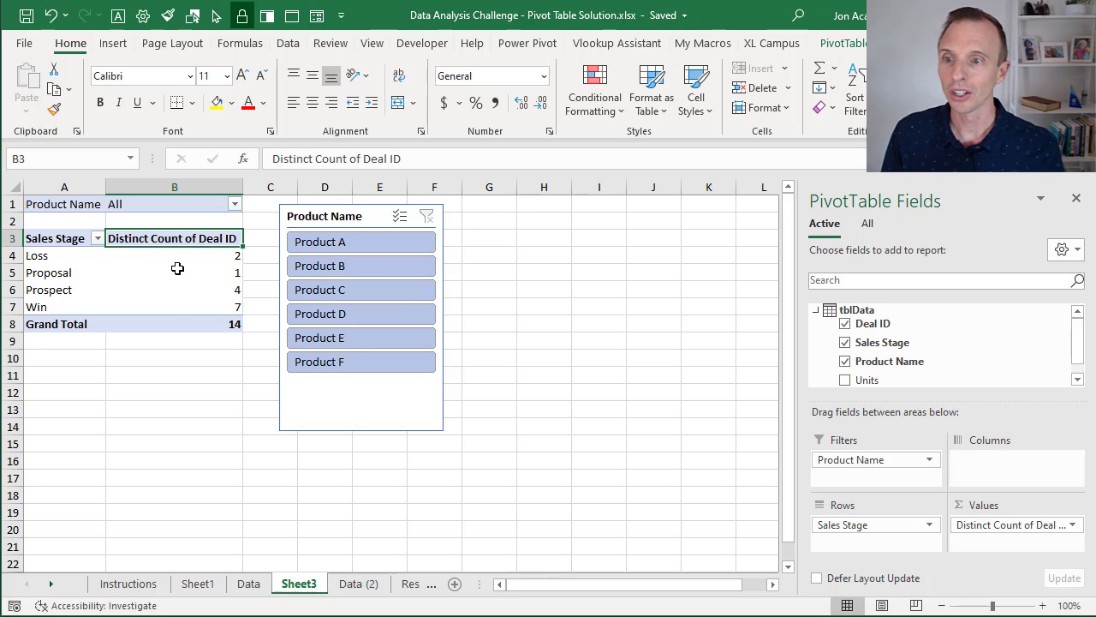
Step: Filter the pivot table with the Product Name slicer to Product A, Product B and Product C in turn
mouse_move(177, 268)
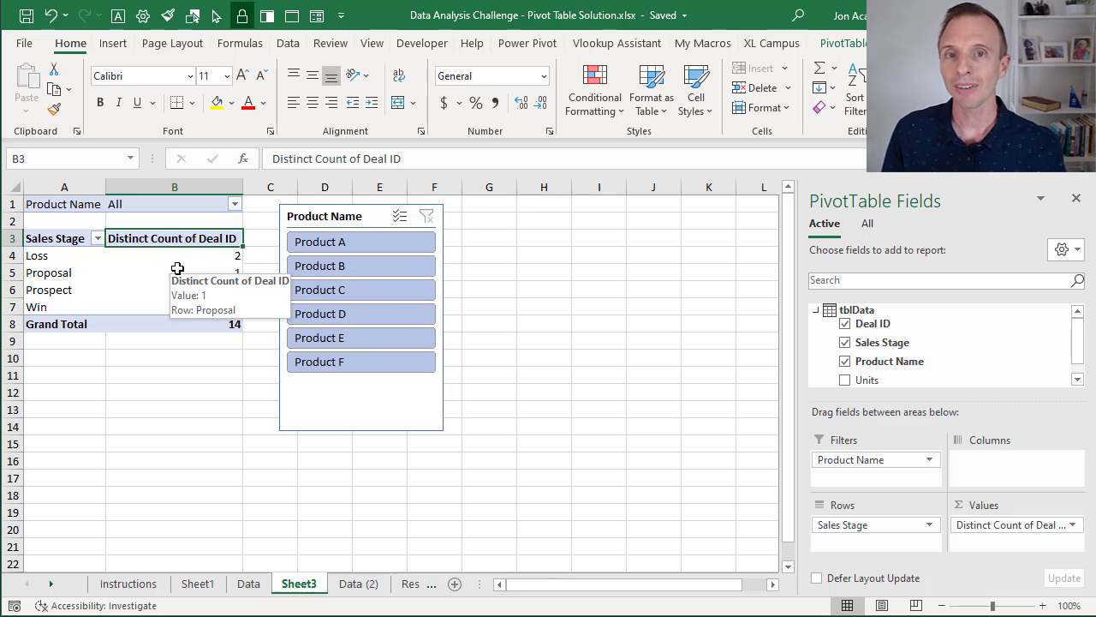
left_click(397, 244)
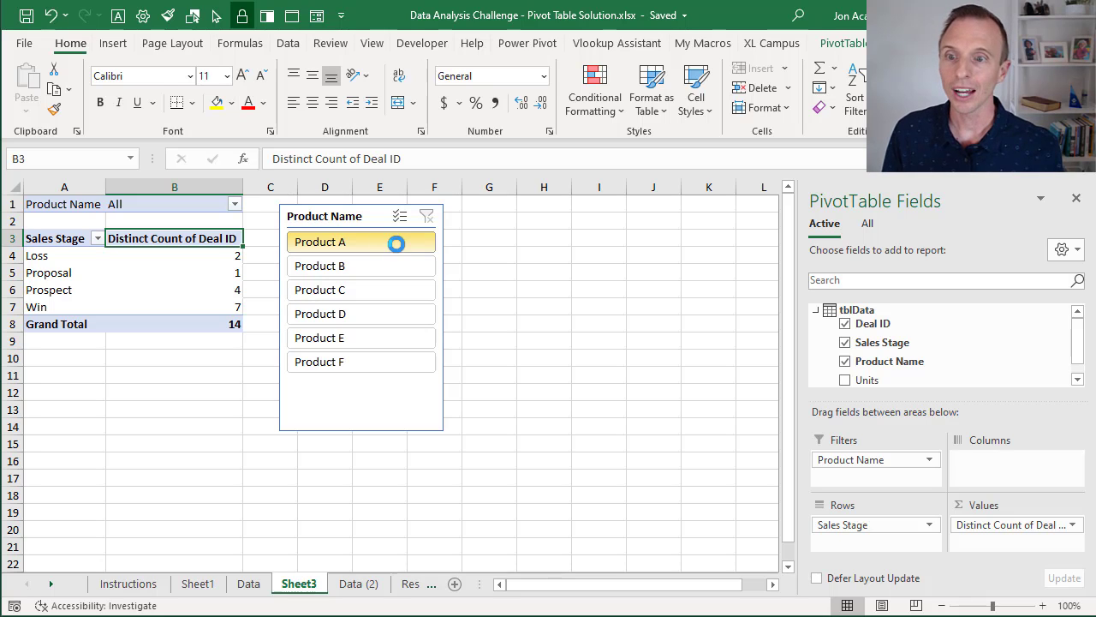
left_click(381, 267)
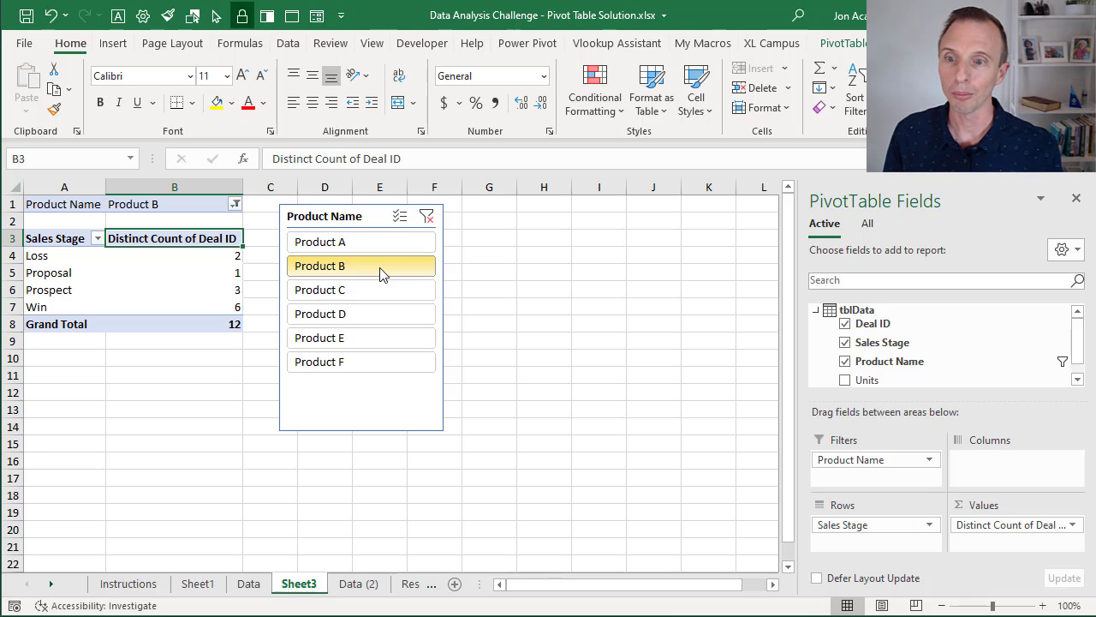
left_click(355, 291)
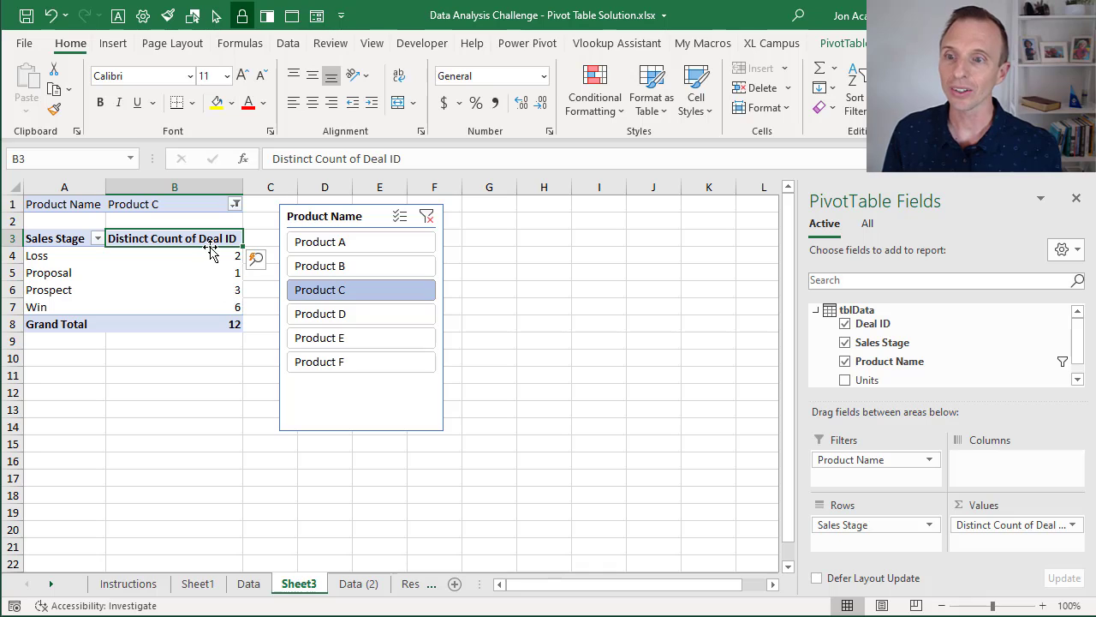